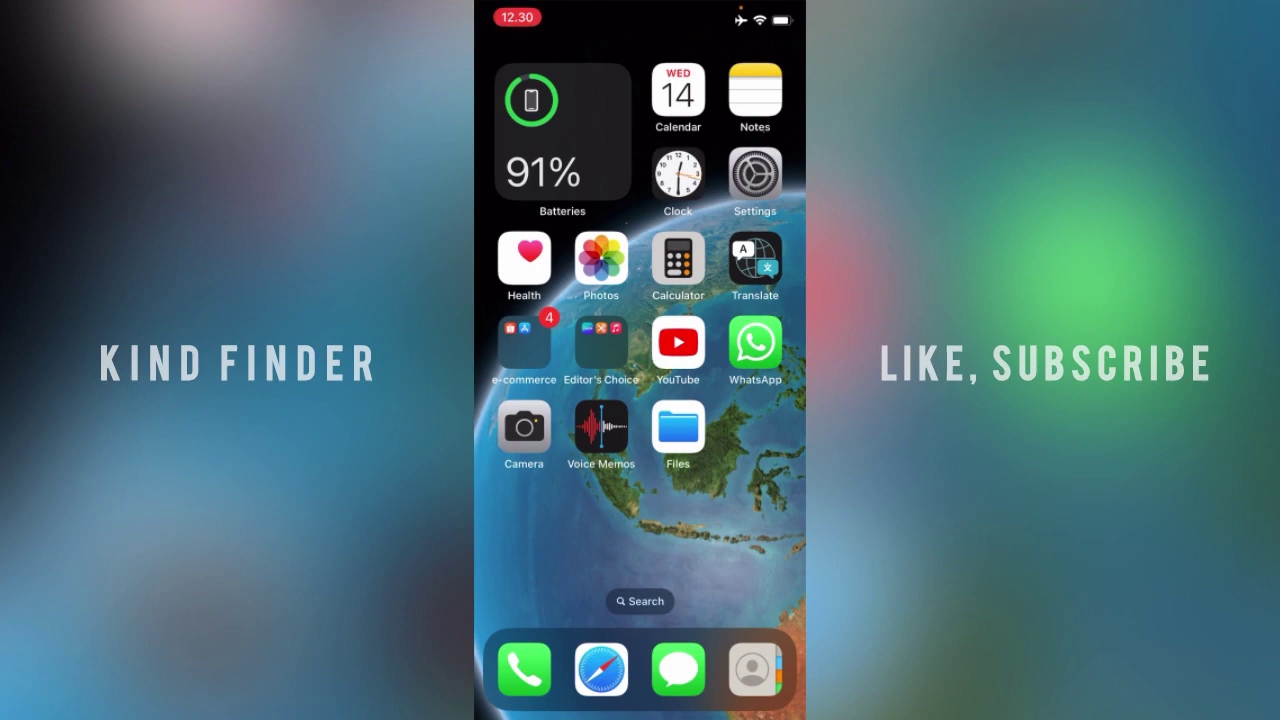
Launch WhatsApp and open the top personal chat's contact info, scrolled down to Lock Chat.
click(755, 343)
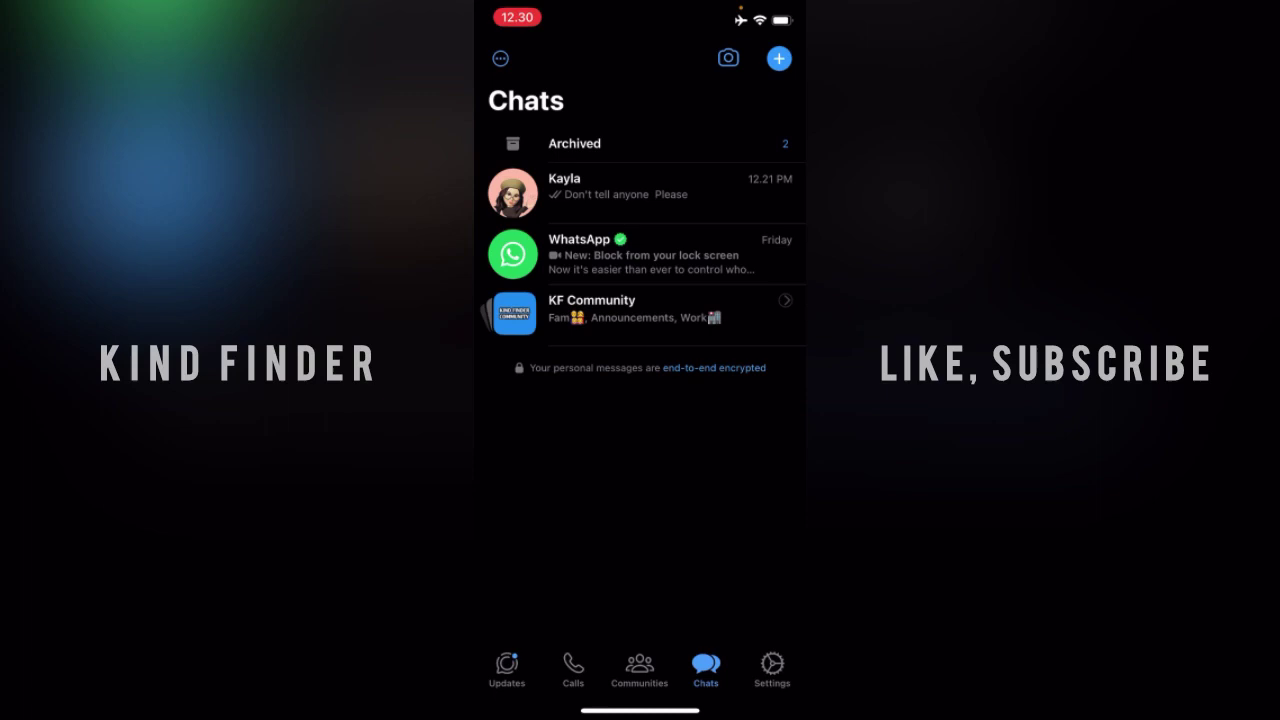
click(640, 193)
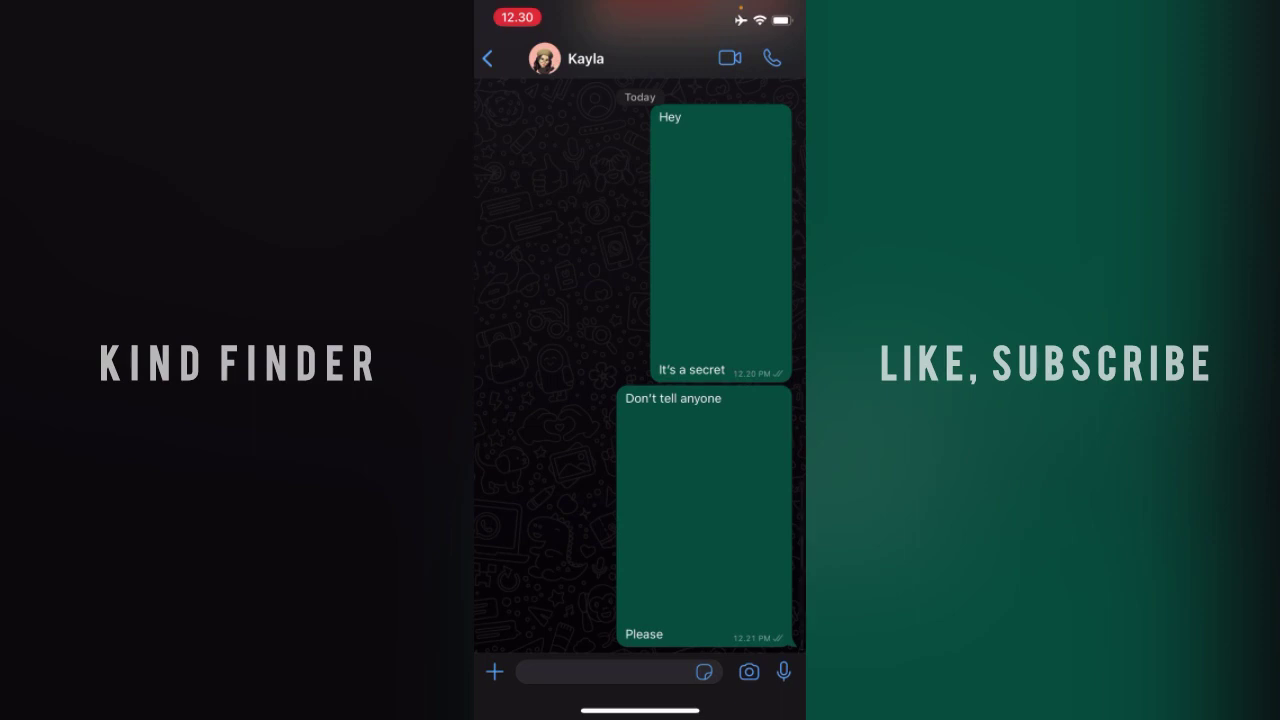
click(586, 58)
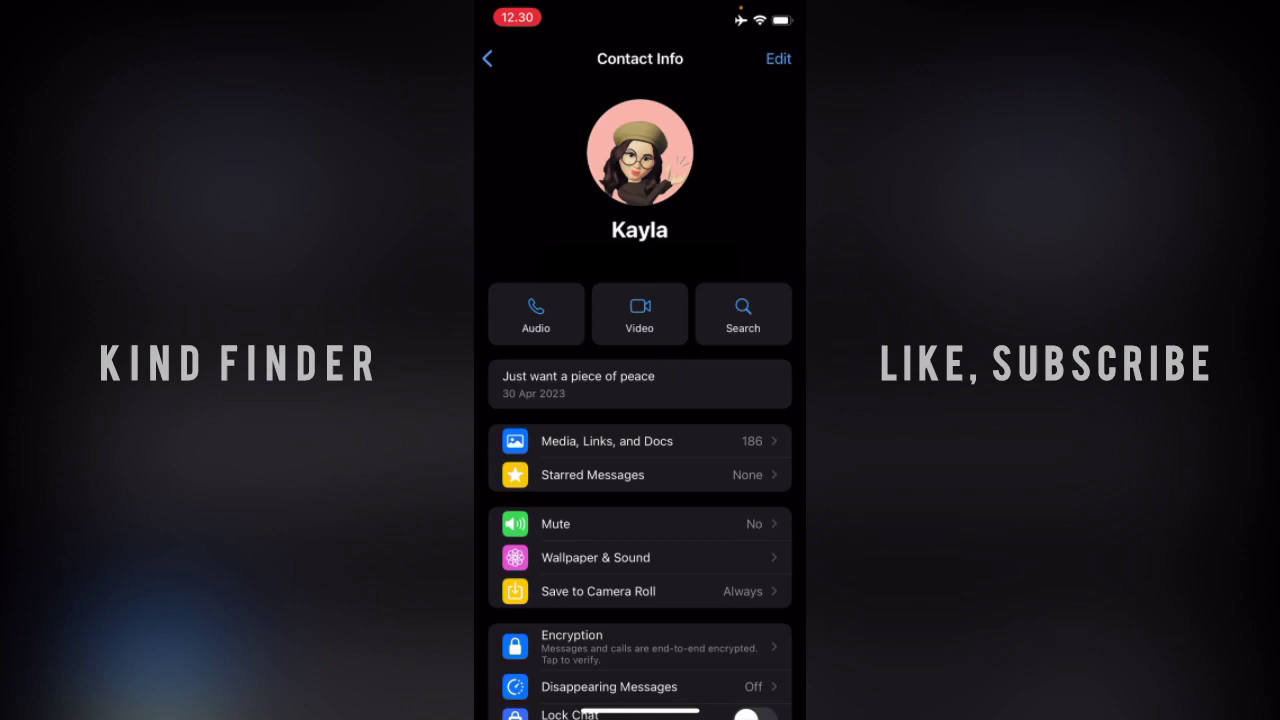
click(487, 58)
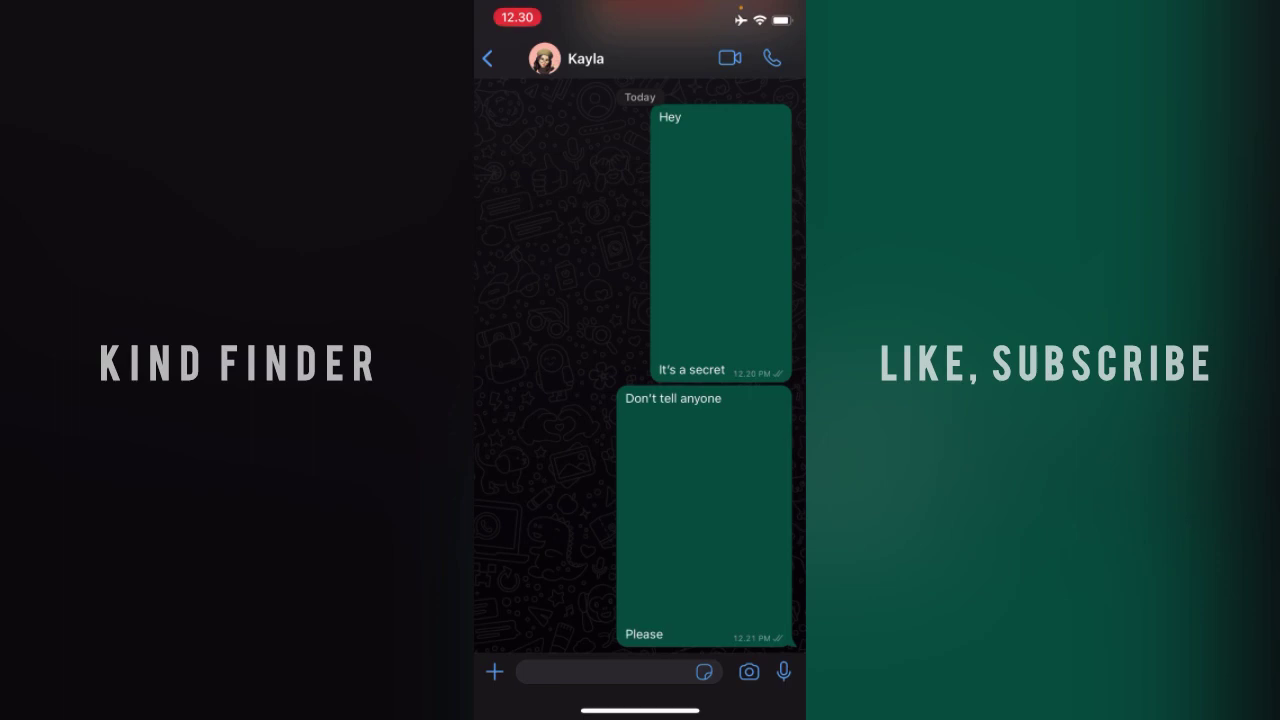
click(487, 58)
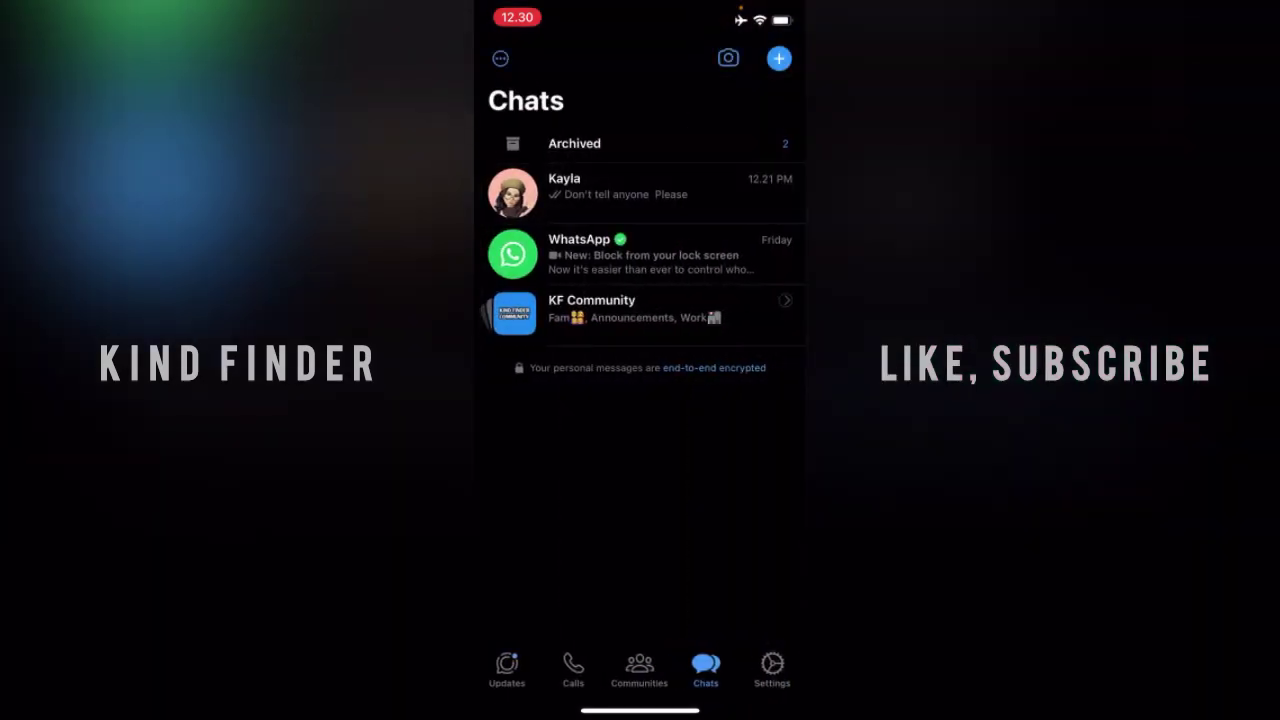
click(640, 186)
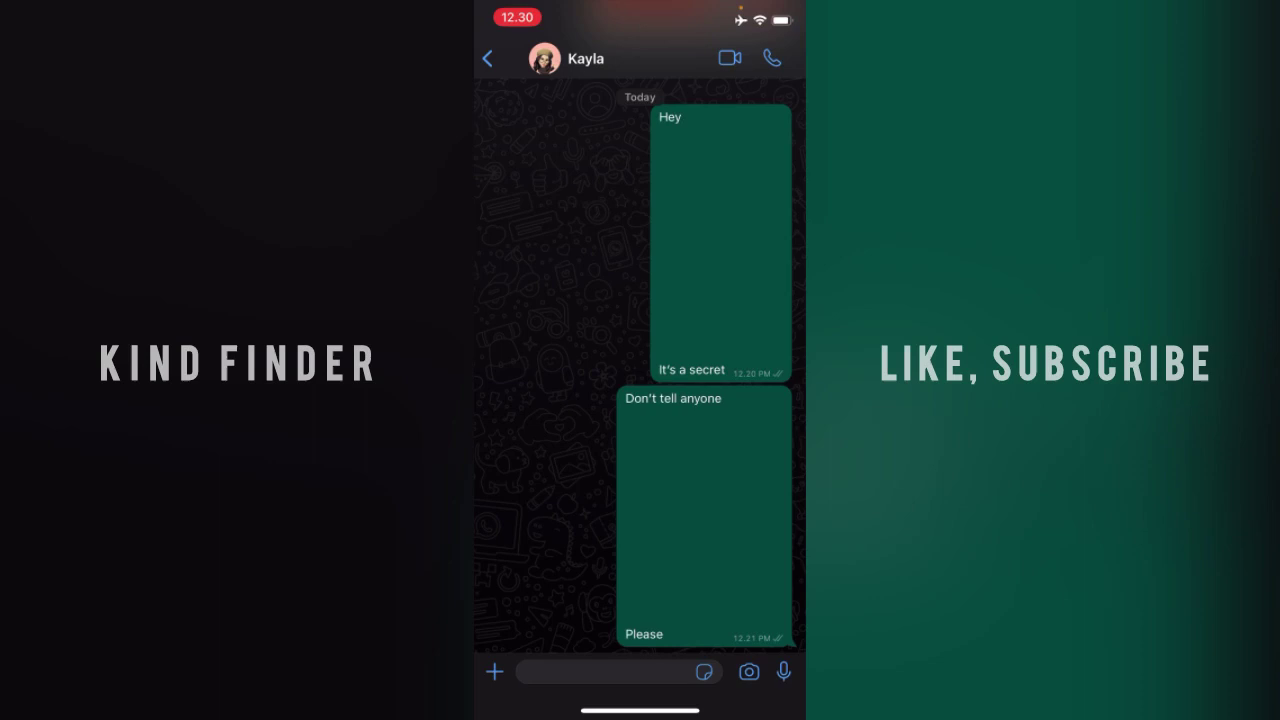
click(586, 58)
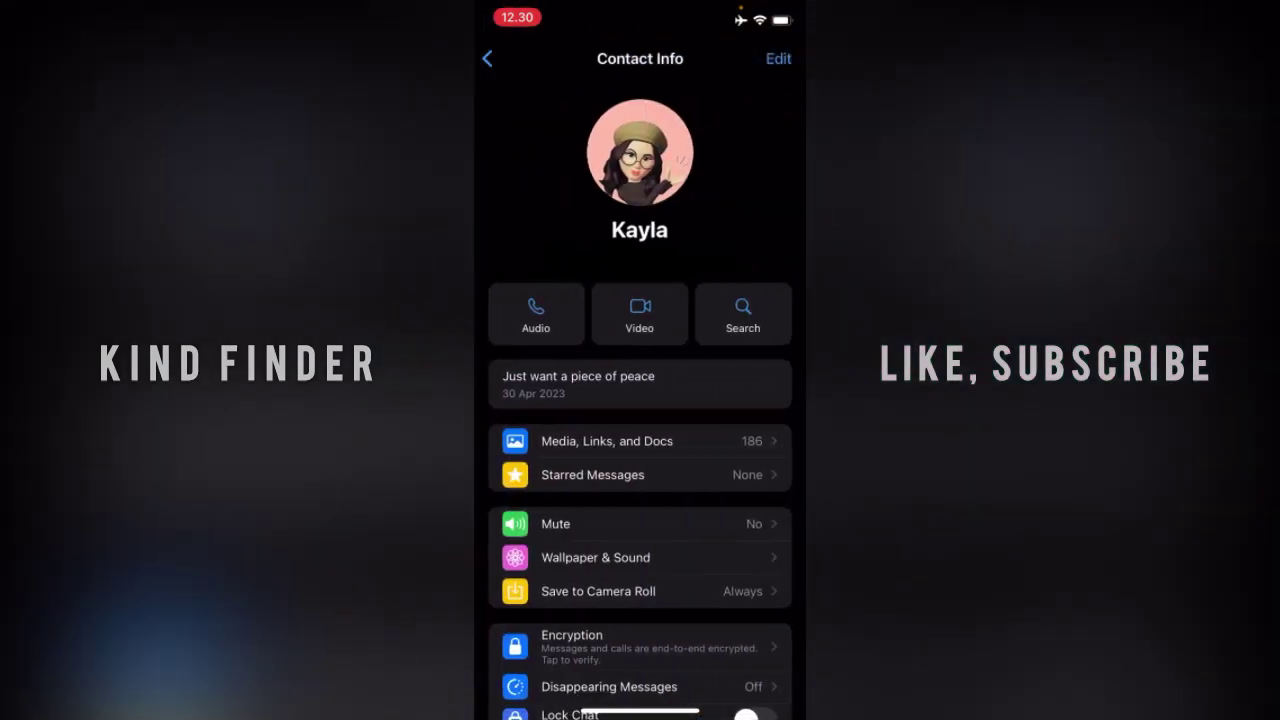
scroll(640, 400, down, 5)
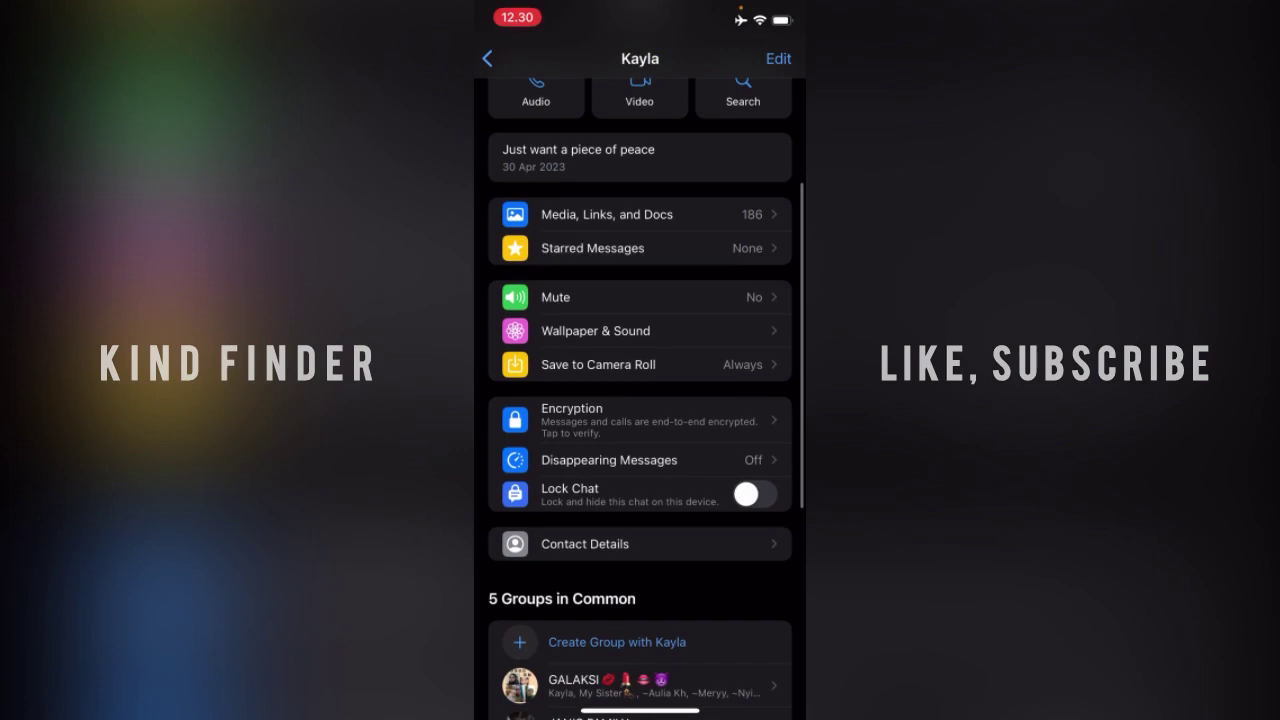
Turn on disappearing messages for the personal chat with a 7 Days timer.
click(609, 460)
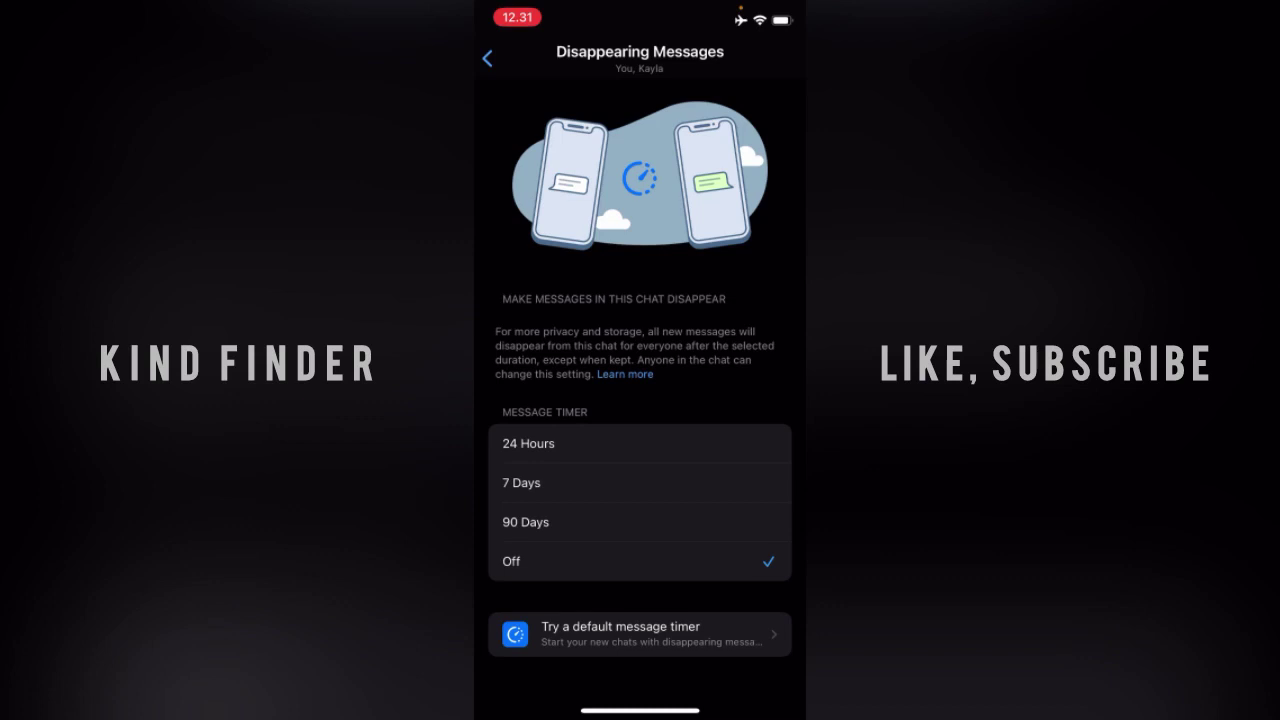
click(521, 482)
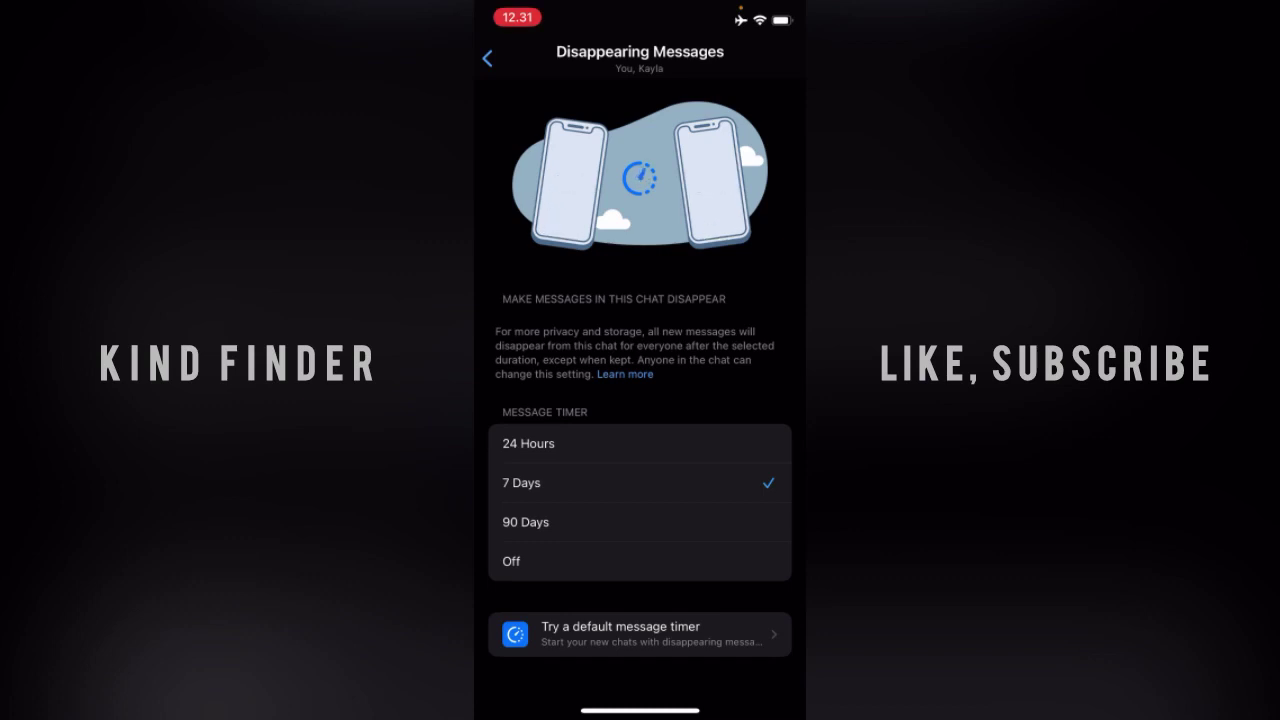
Check the default message timer, still Off, and go back to Contact Info.
click(640, 634)
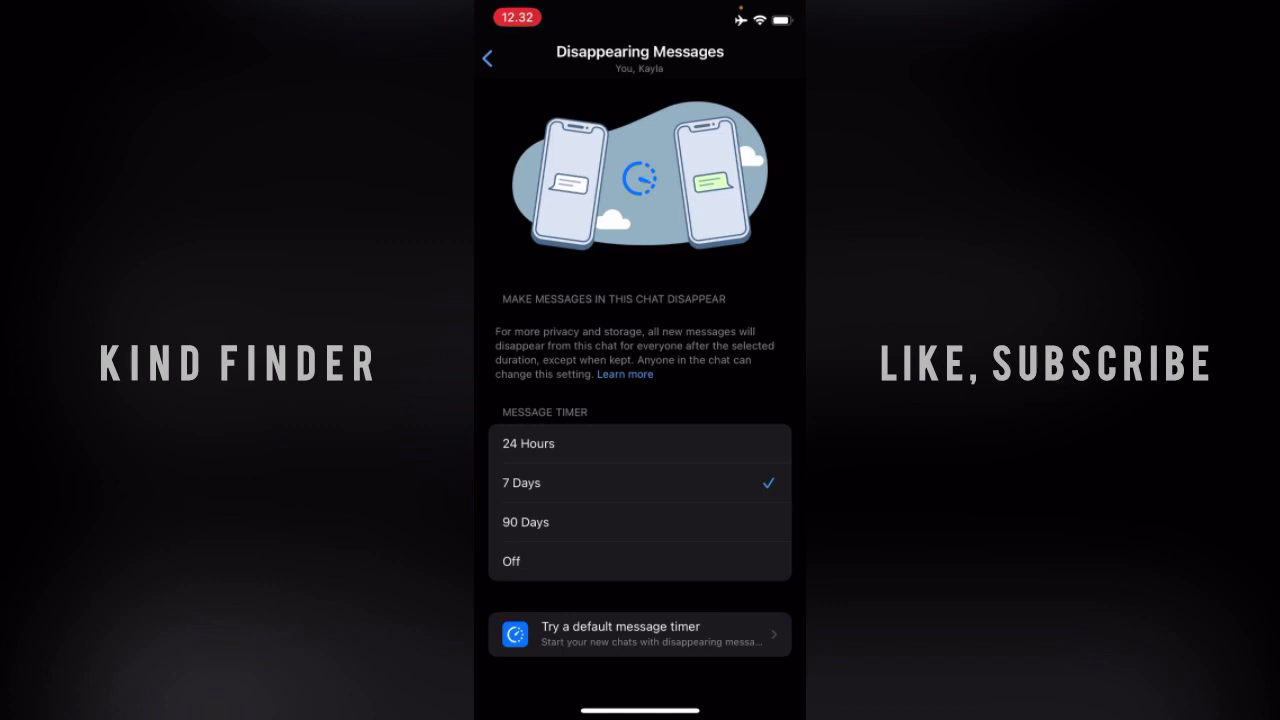
click(487, 58)
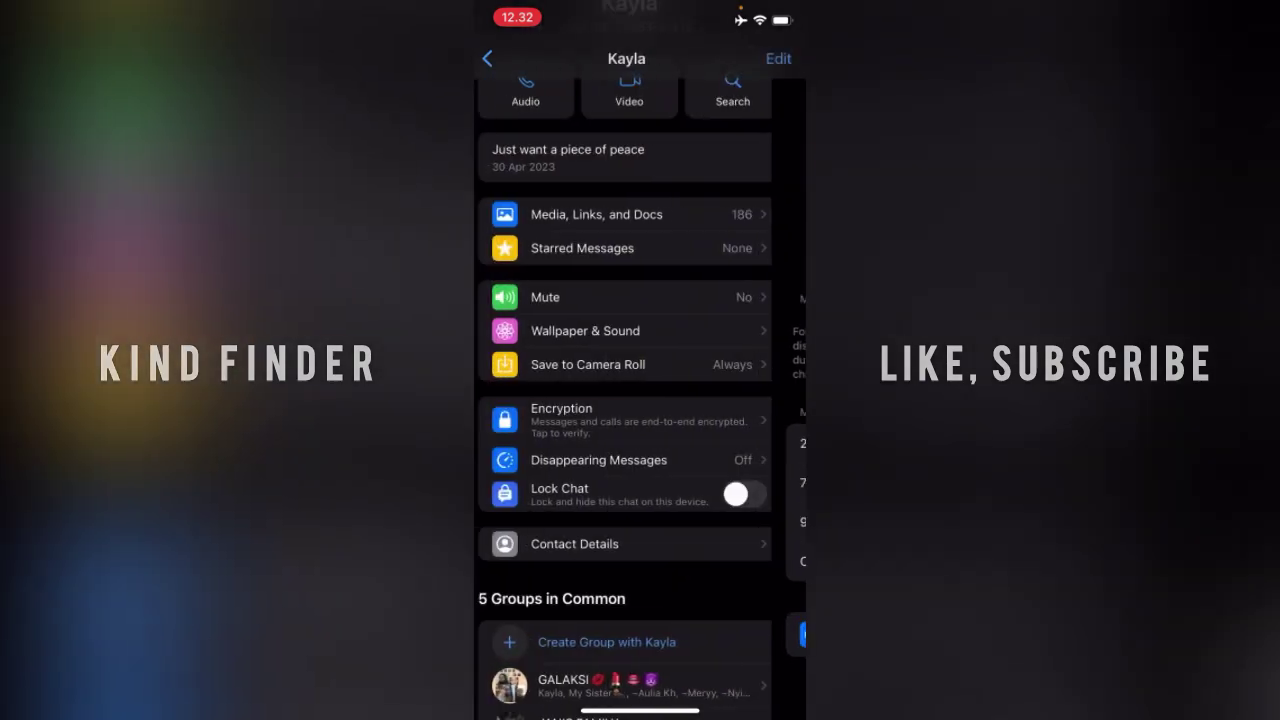
Return to the personal chat and scroll through its messages.
click(487, 58)
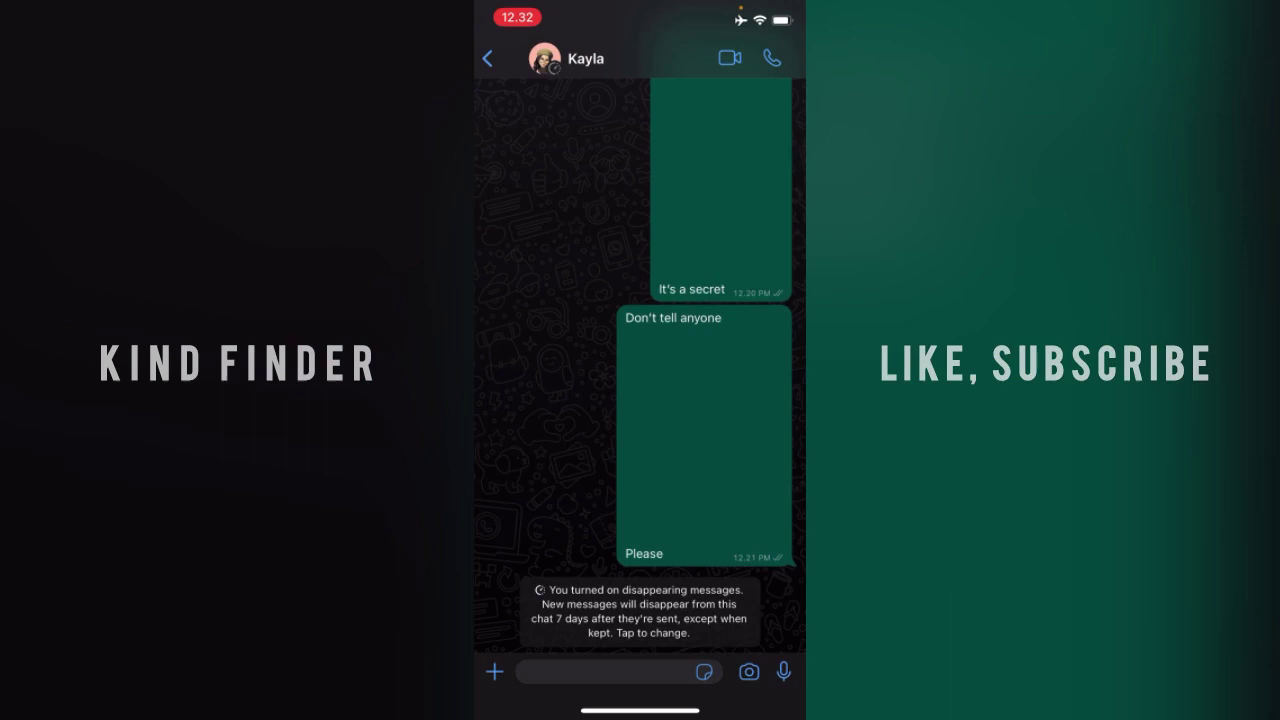
scroll(640, 360, up, 1)
scroll(640, 320, up, 3)
scroll(640, 320, down, 3)
Send 'Hi' in the disappearing-messages chat and go back to the Chats list.
click(605, 671)
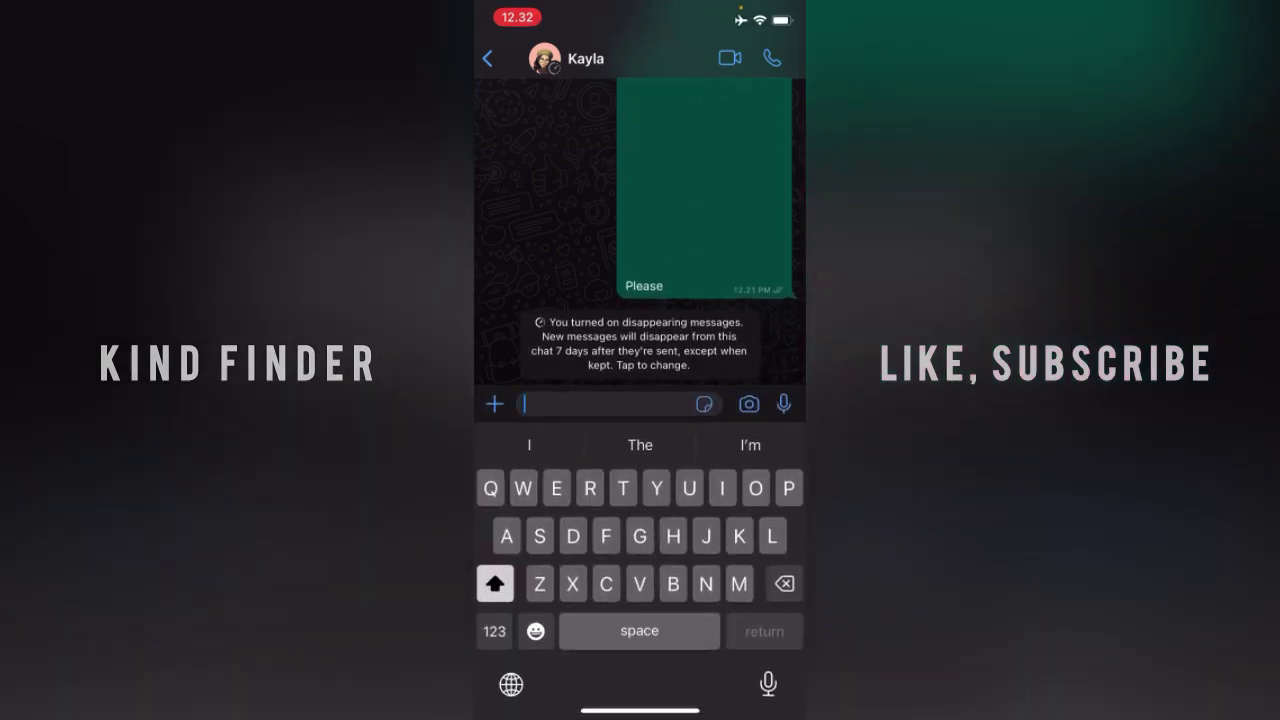
text(Hi)
click(783, 403)
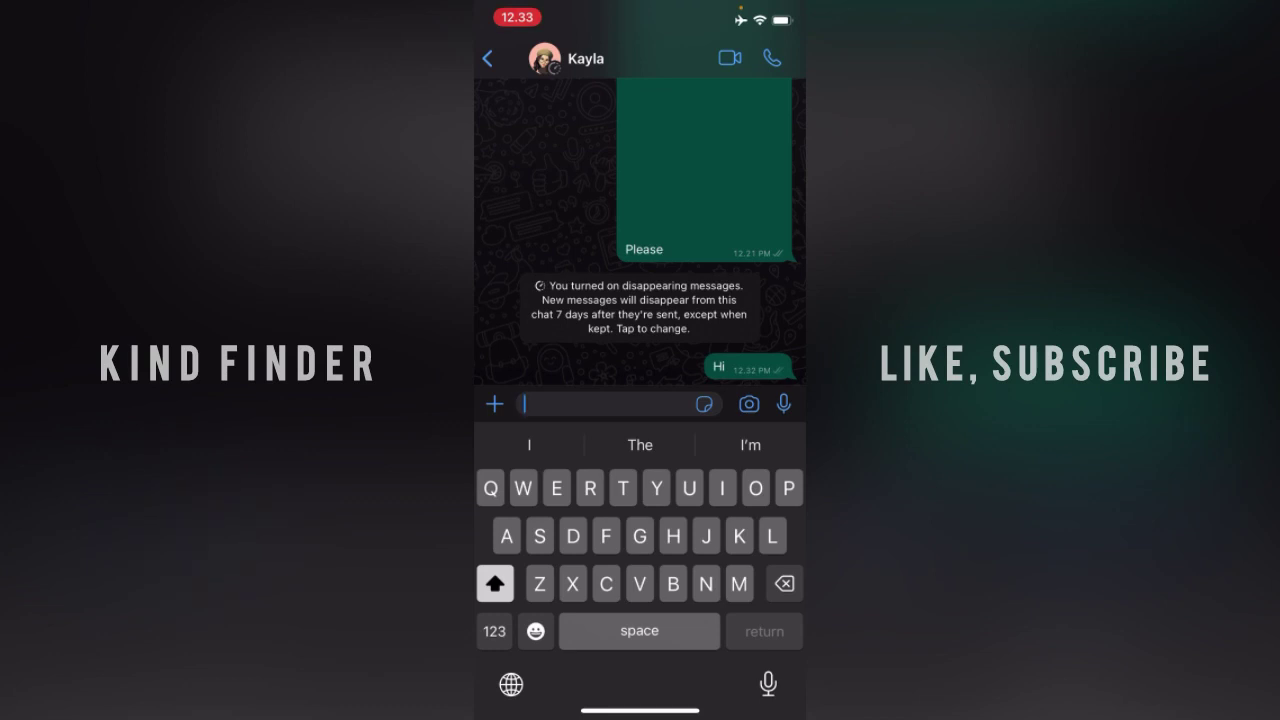
click(487, 58)
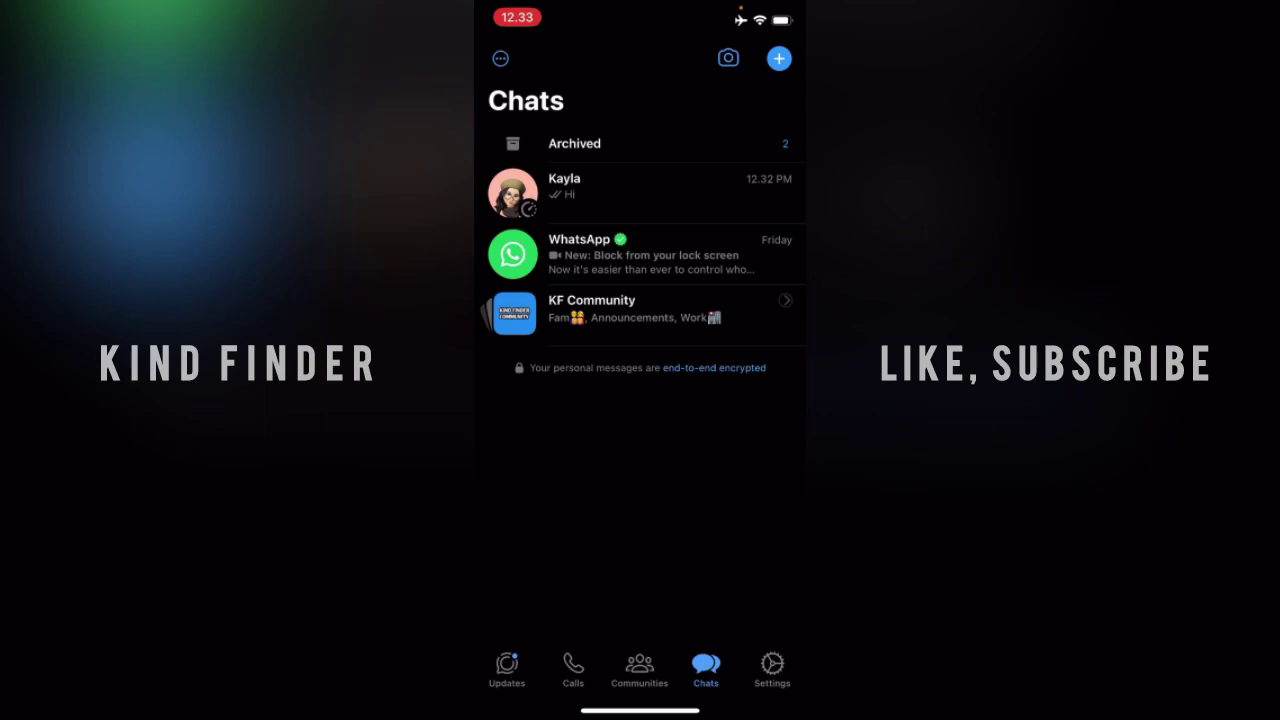
Open the Fam group in KF Community and its Disappearing Messages settings, currently Off.
click(640, 310)
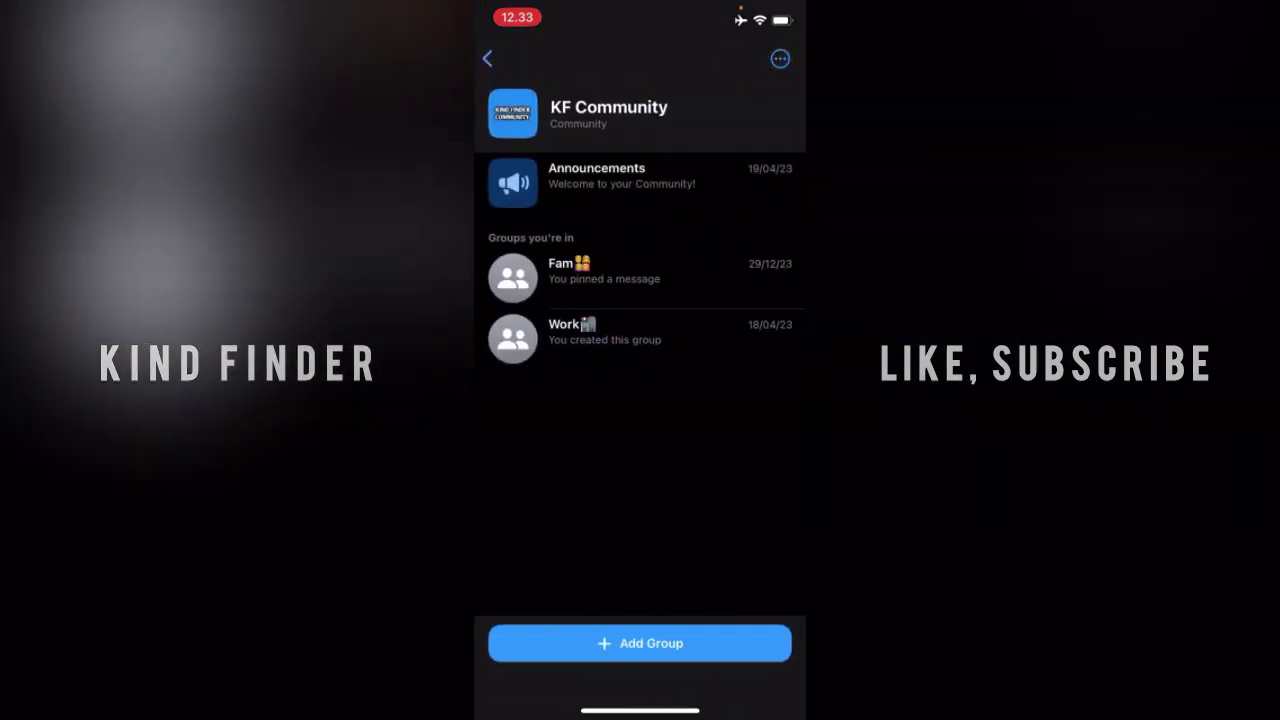
click(640, 278)
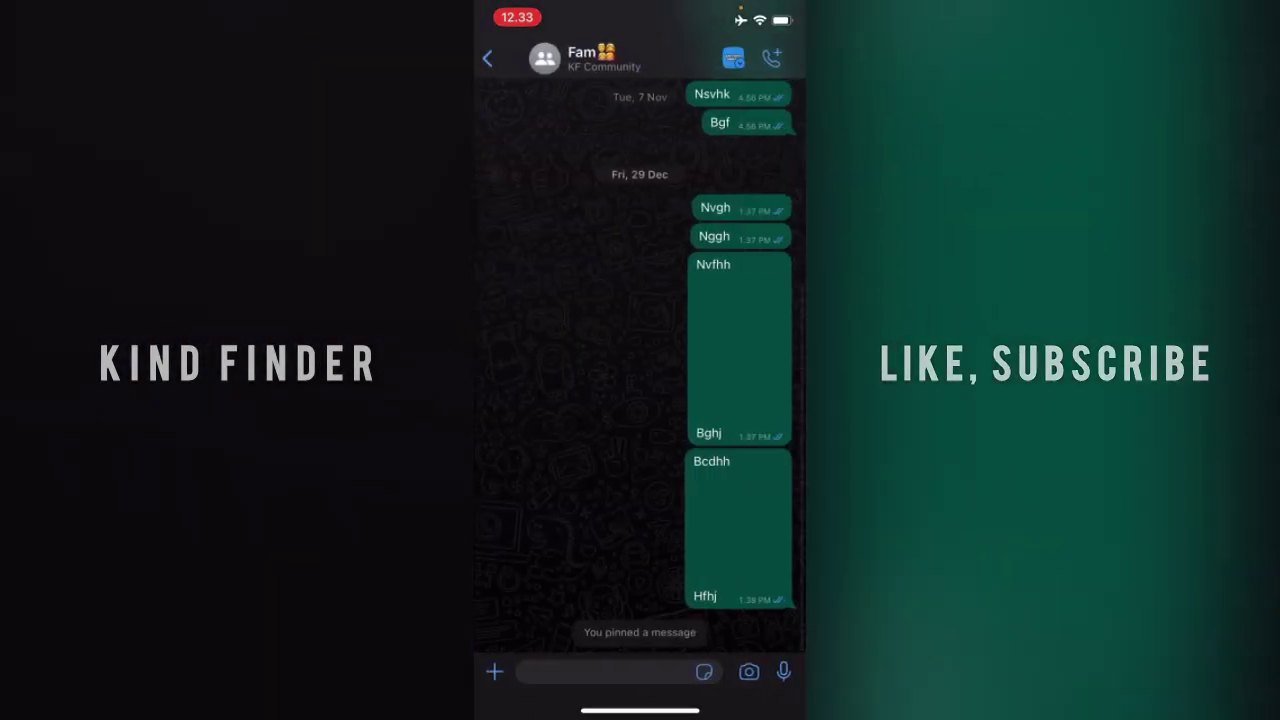
click(595, 58)
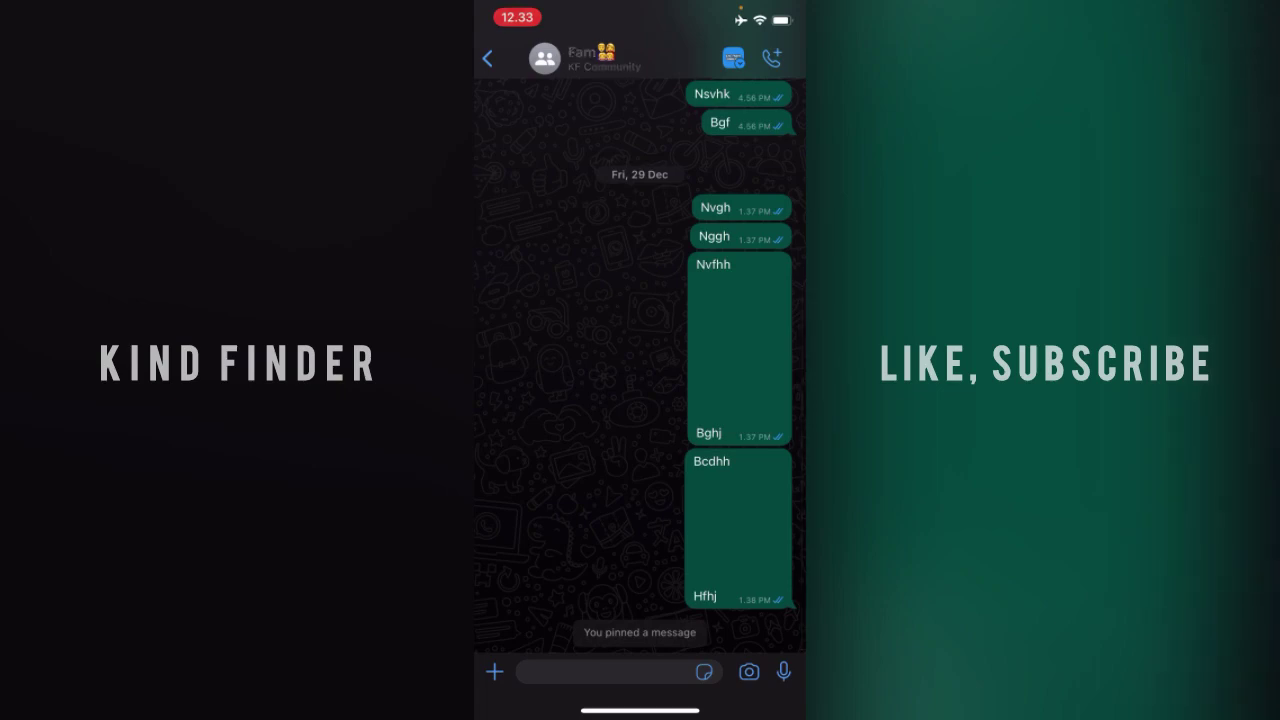
scroll(640, 400, down, 2)
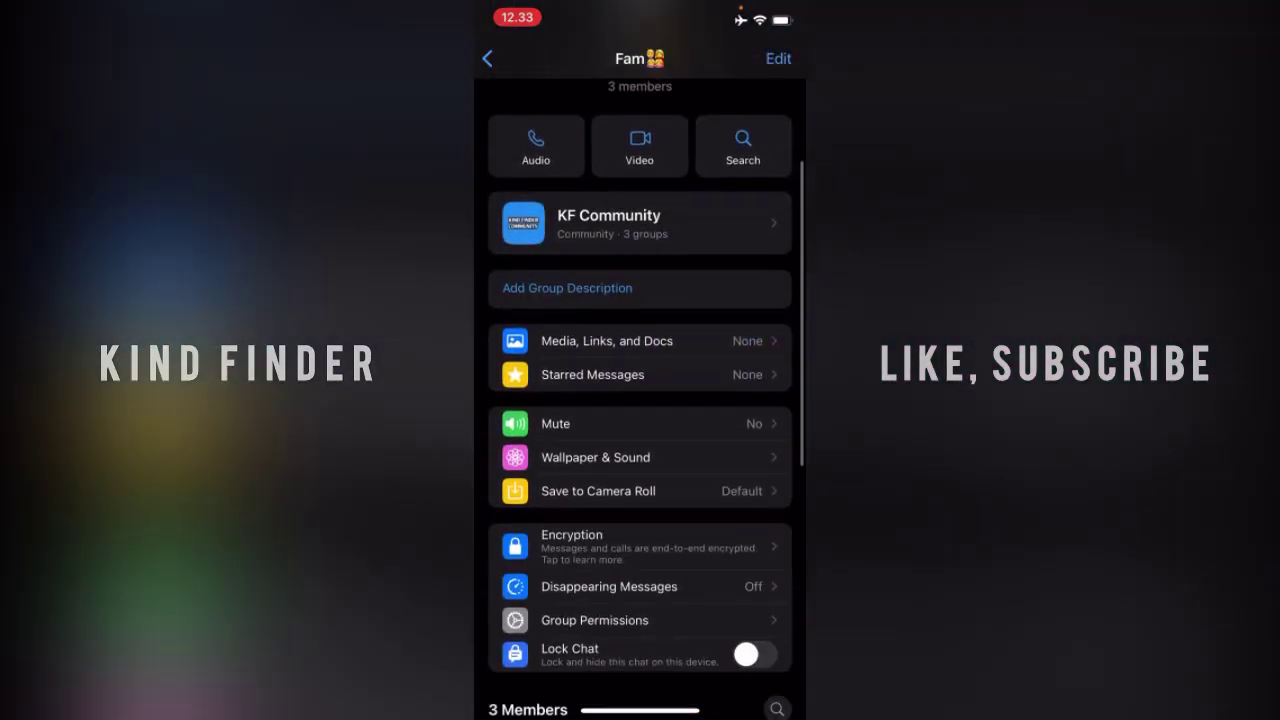
scroll(640, 400, down, 2)
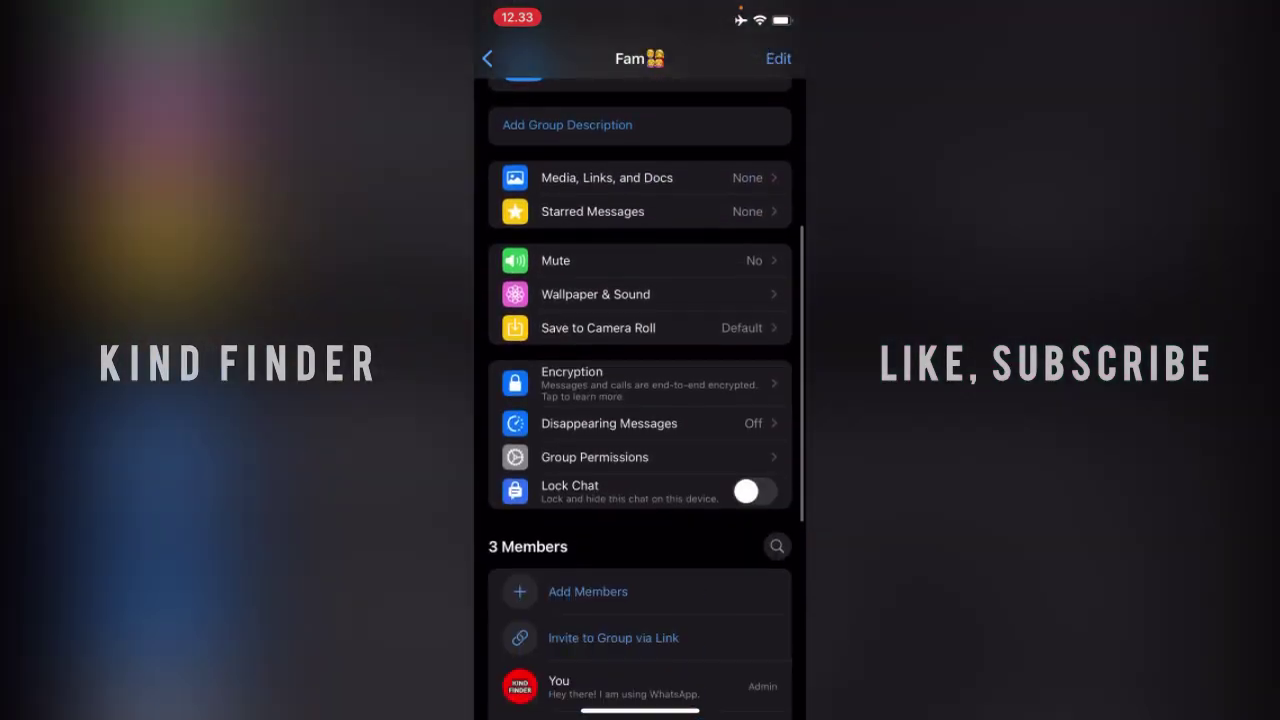
click(609, 423)
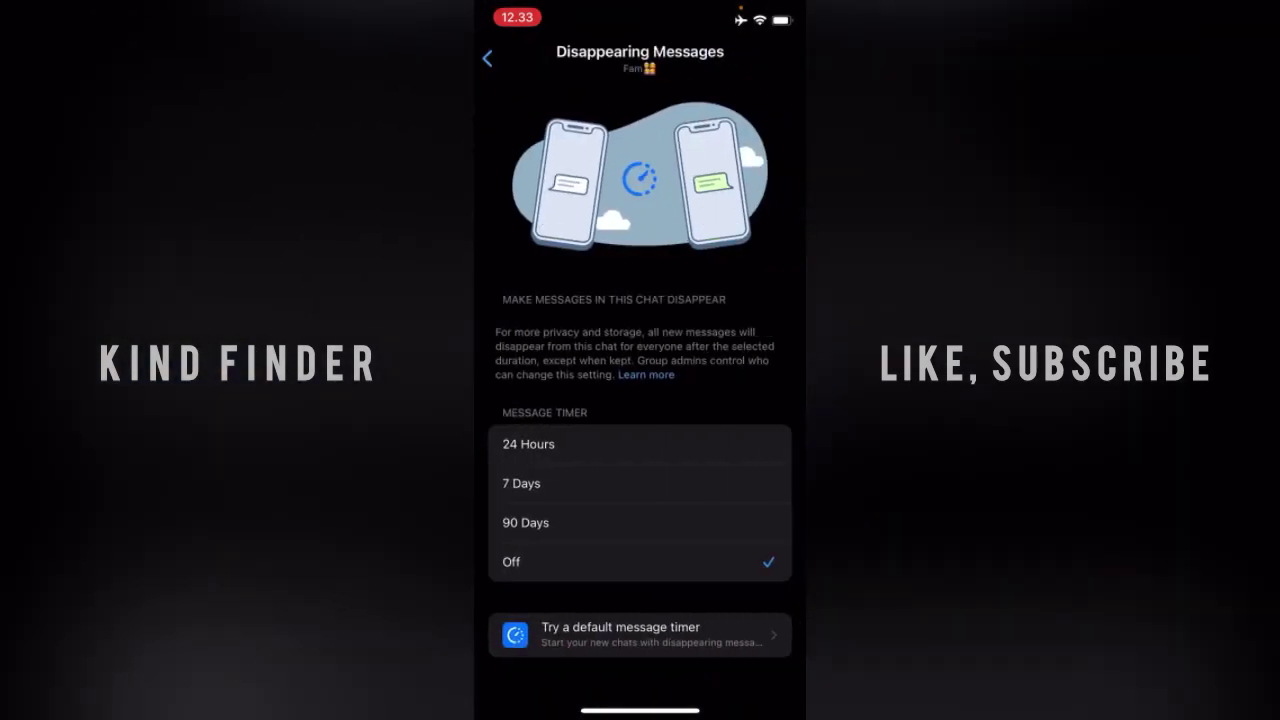
Set the Fam group's message timer to 90 Days and go back to the group chat.
click(600, 522)
click(487, 58)
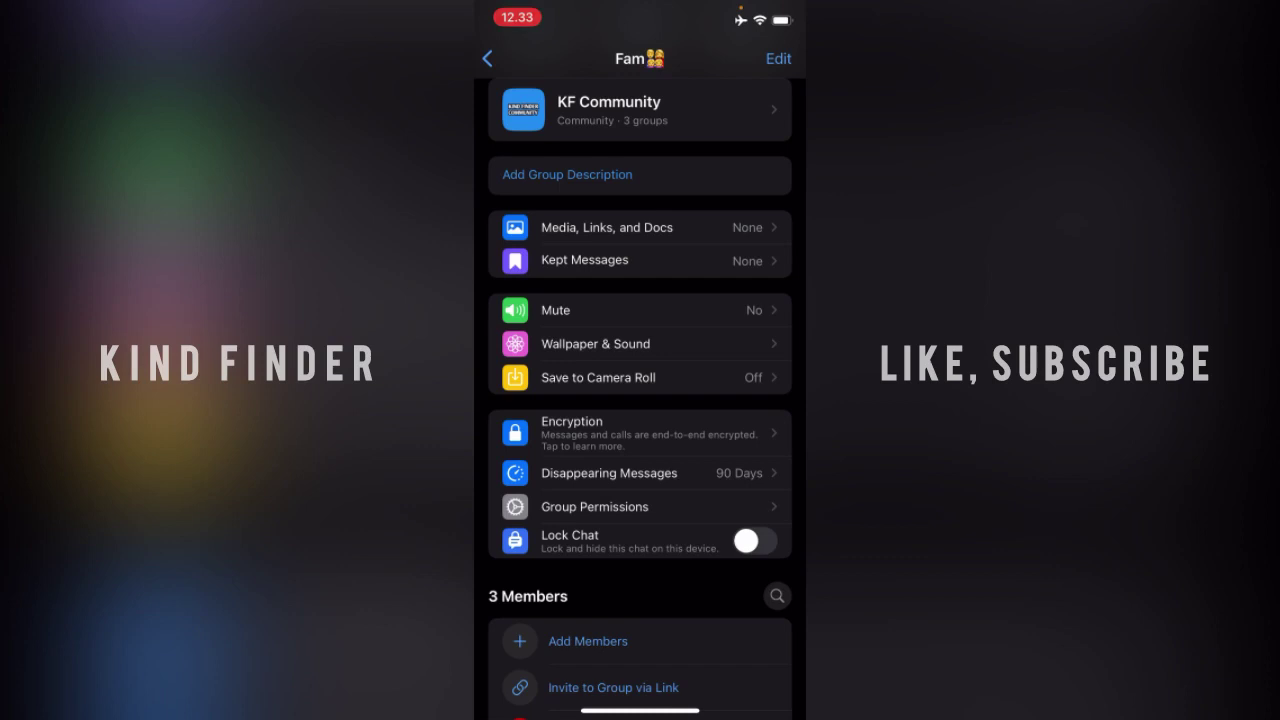
click(487, 58)
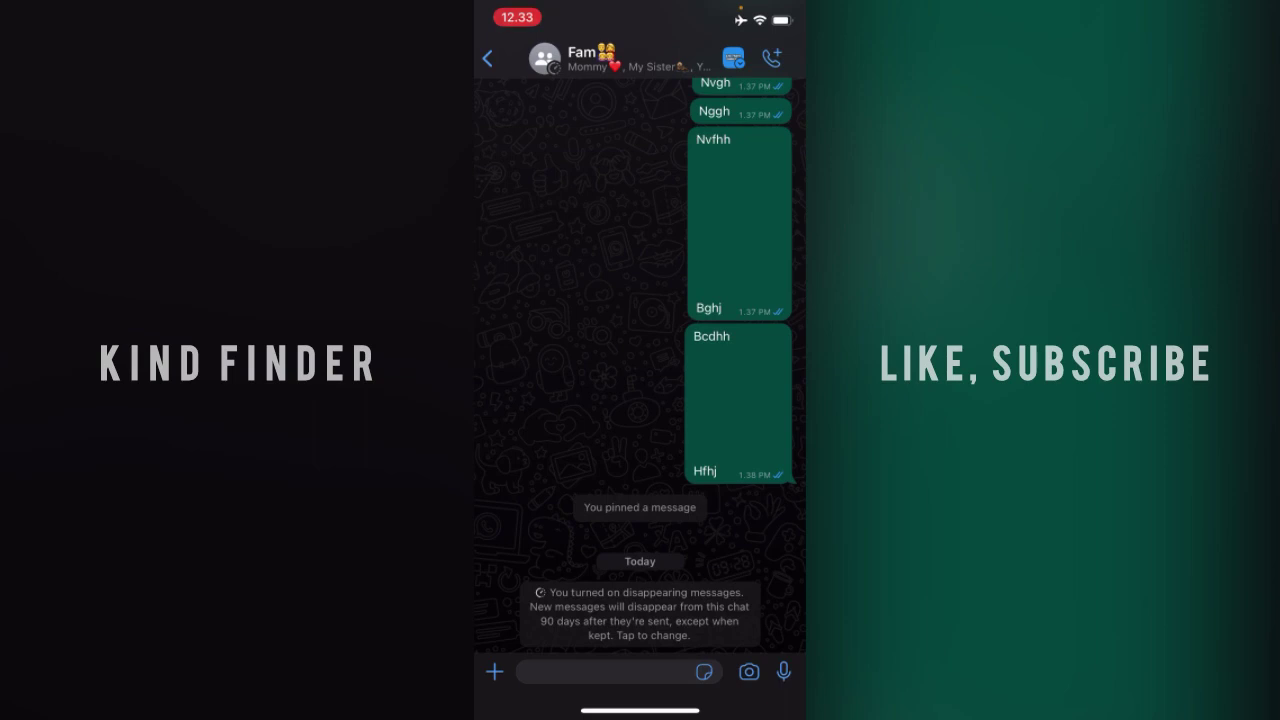
Switch the Fam group's disappearing messages Off and return to the main Chats list.
click(640, 613)
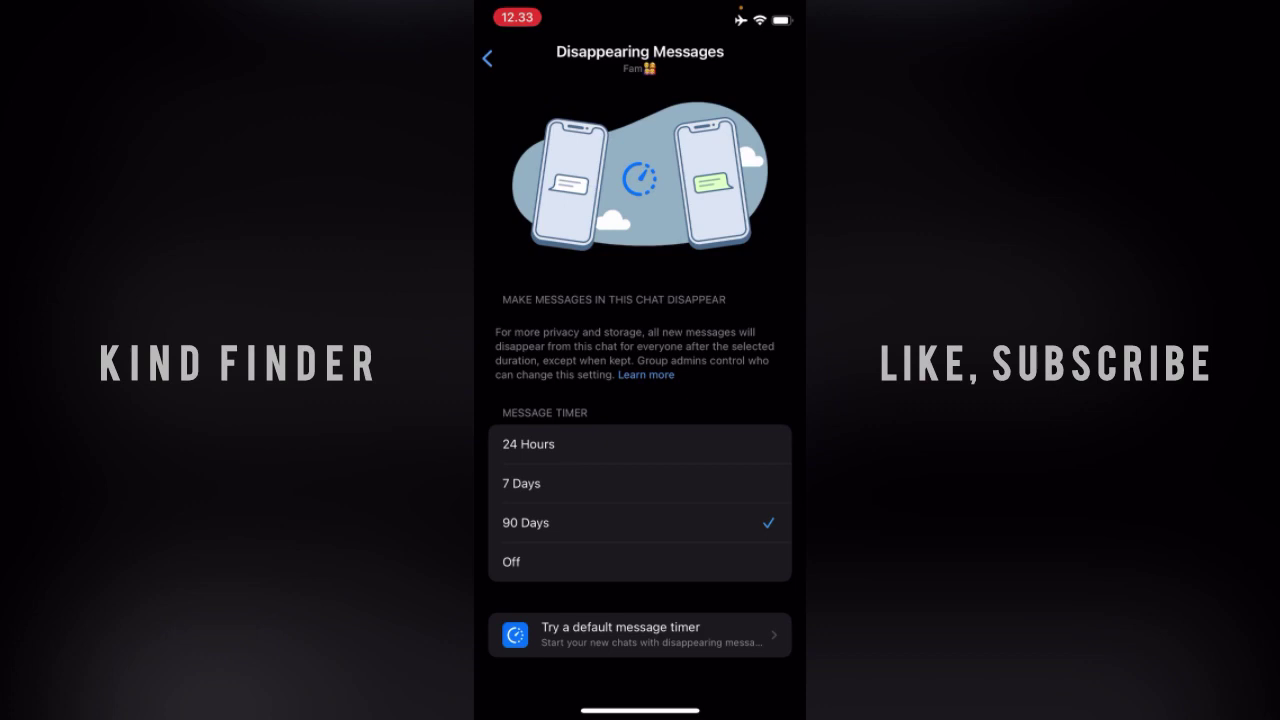
click(520, 561)
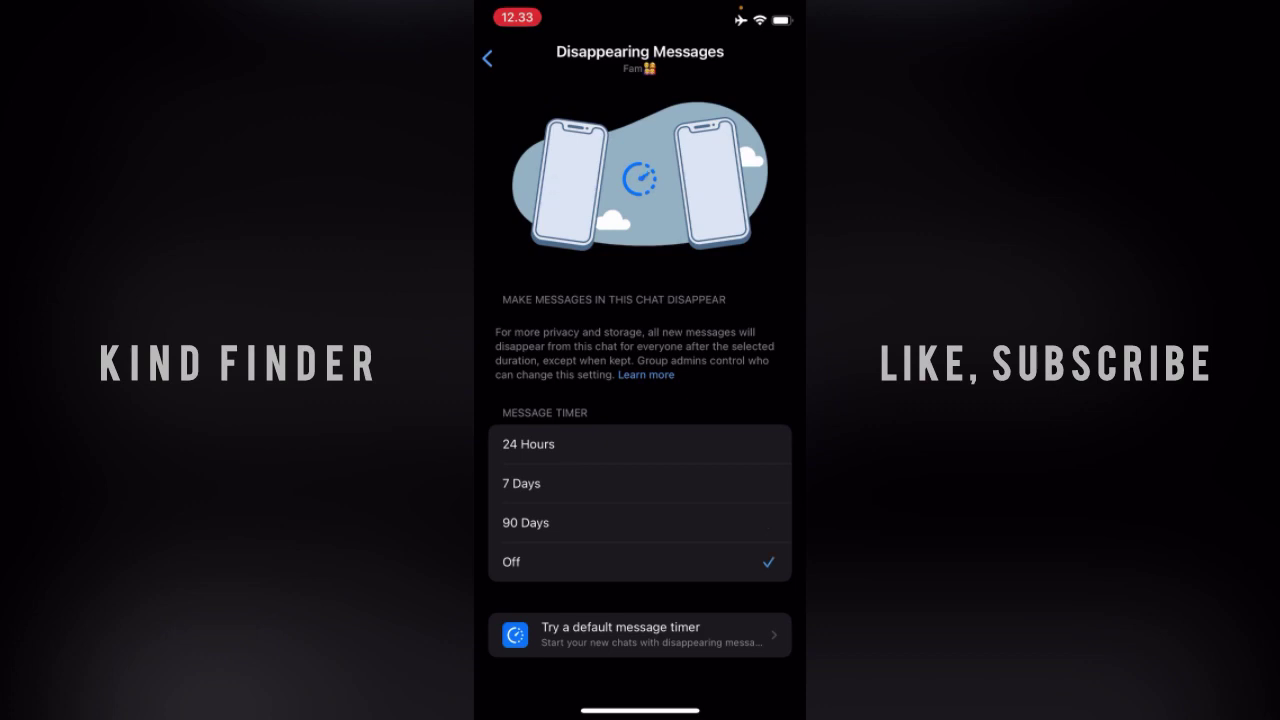
click(487, 58)
click(486, 55)
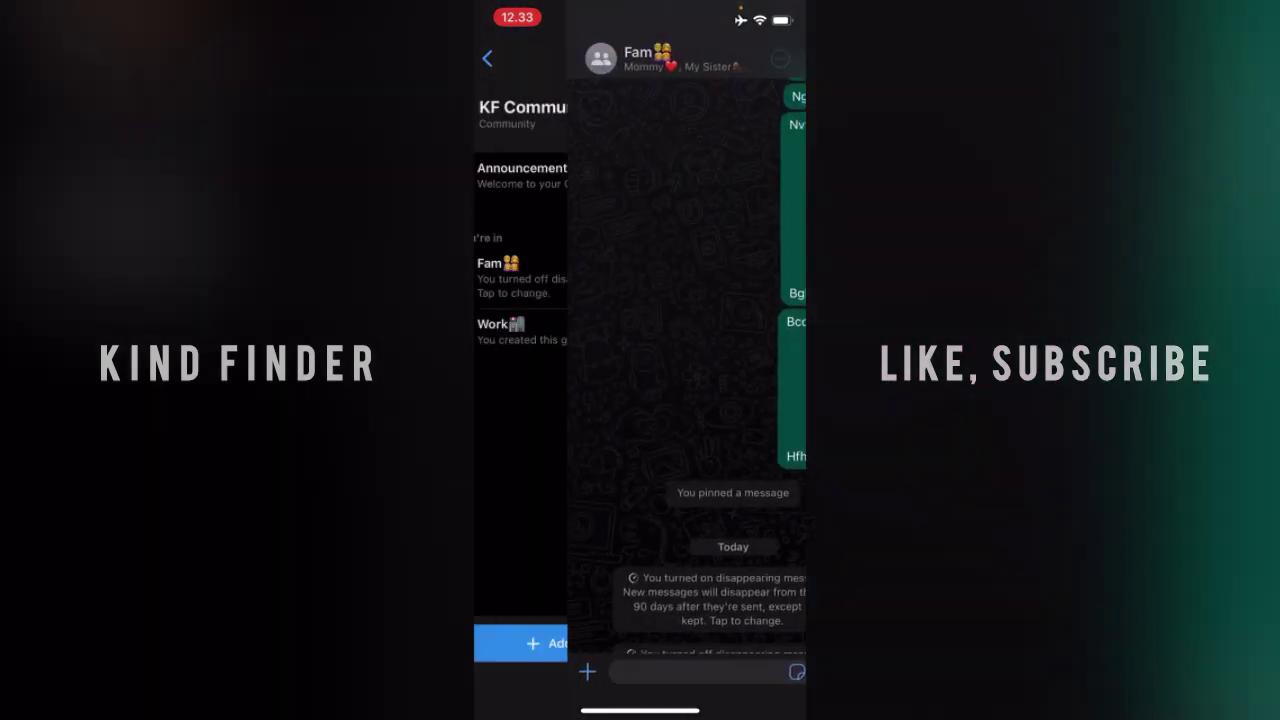
click(487, 58)
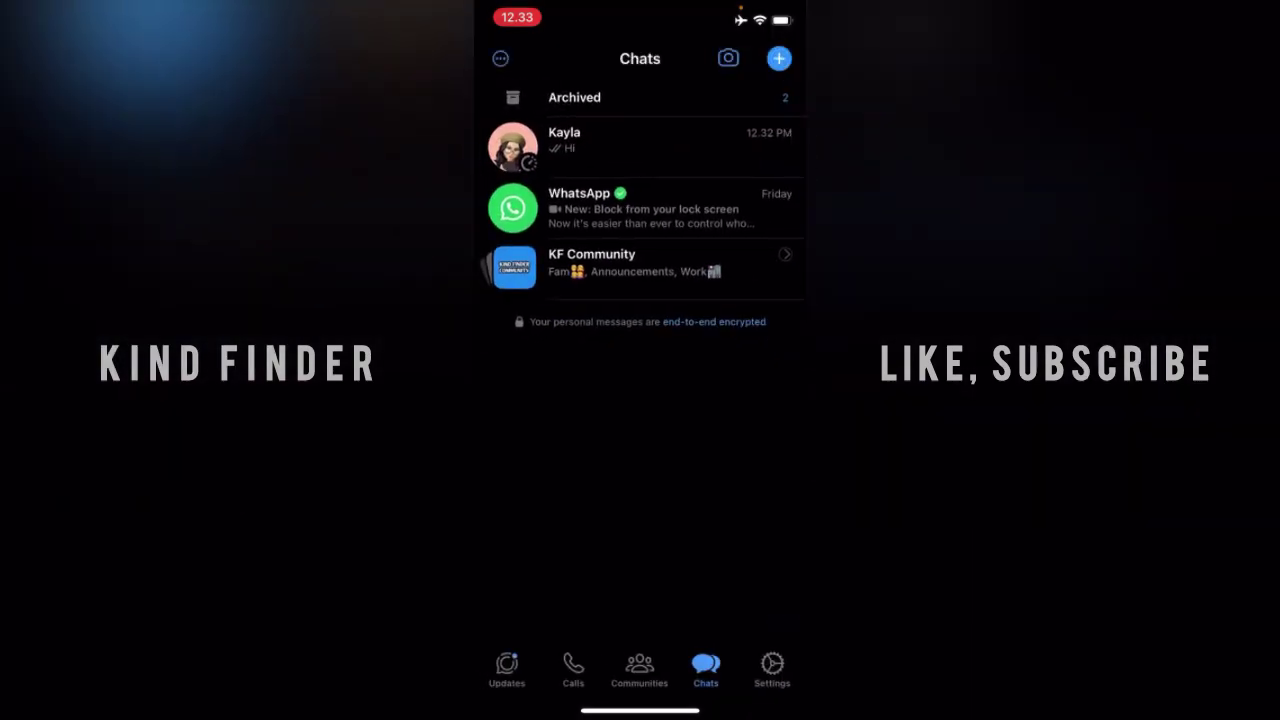
Close WhatsApp to return to the iOS Home Screen.
drag(640, 710, 640, 480)
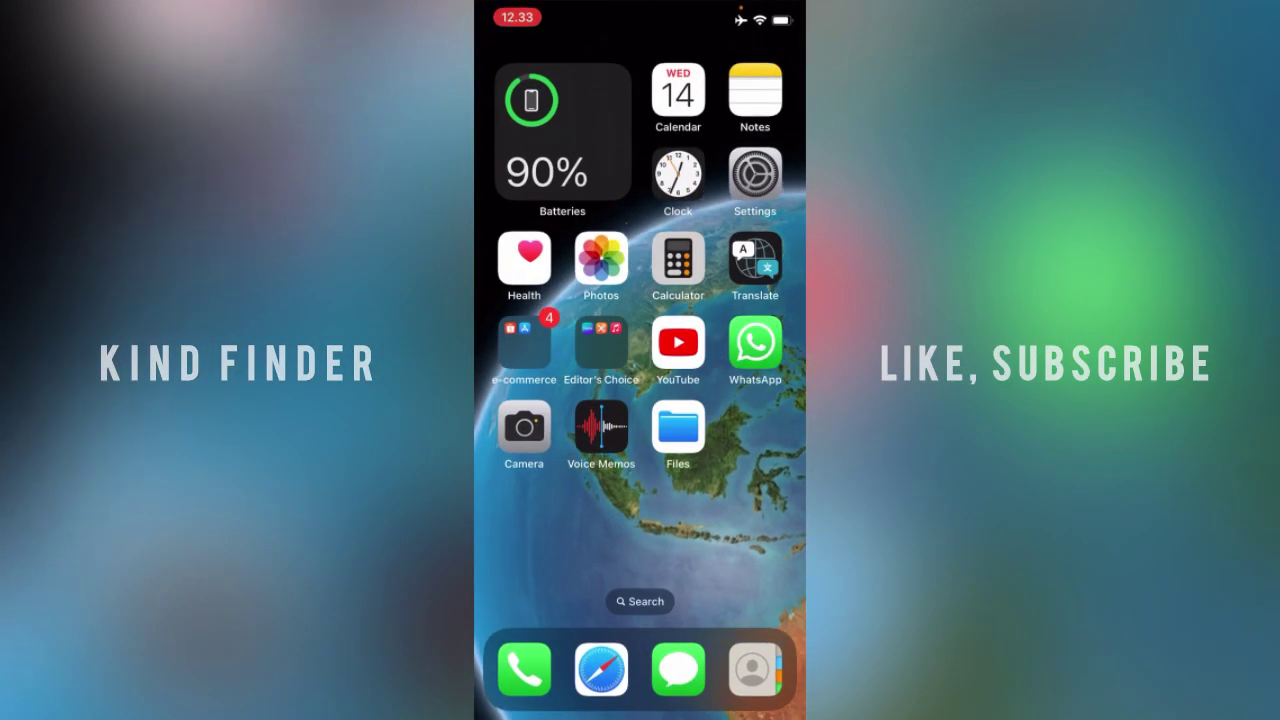